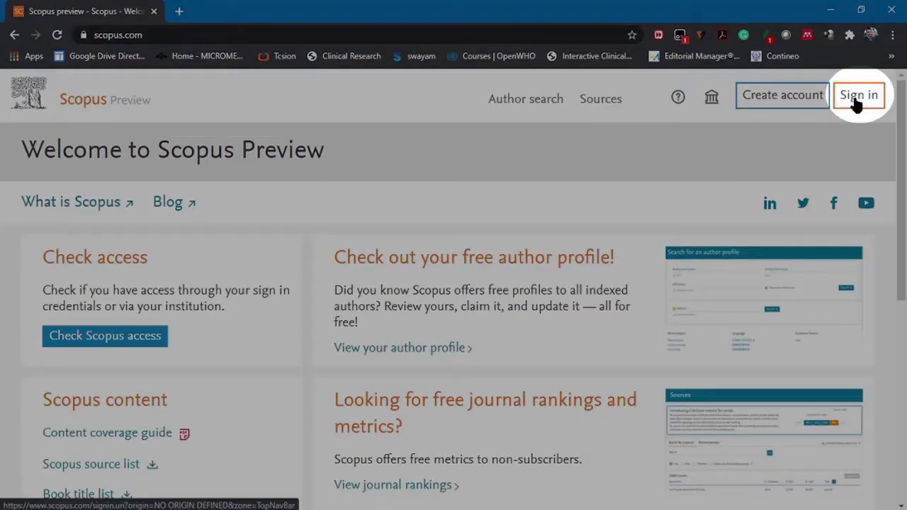
left_click(857, 104)
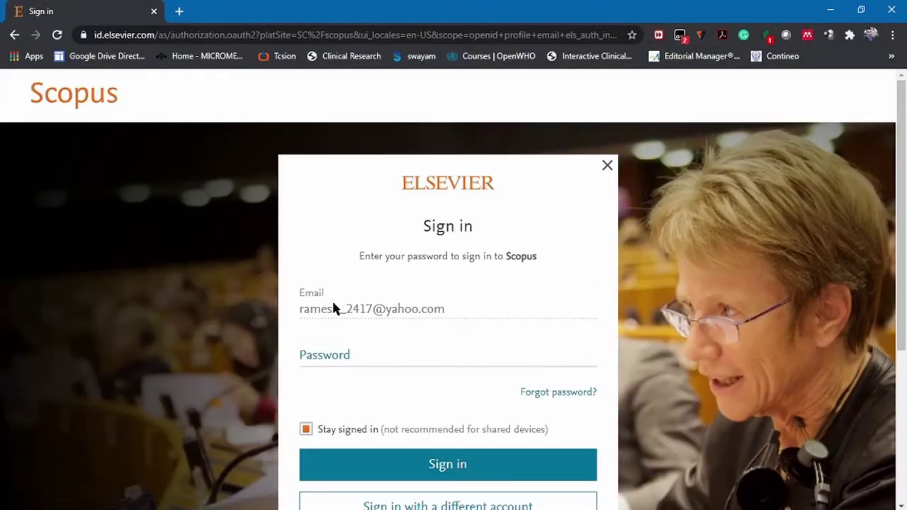
left_click(345, 356)
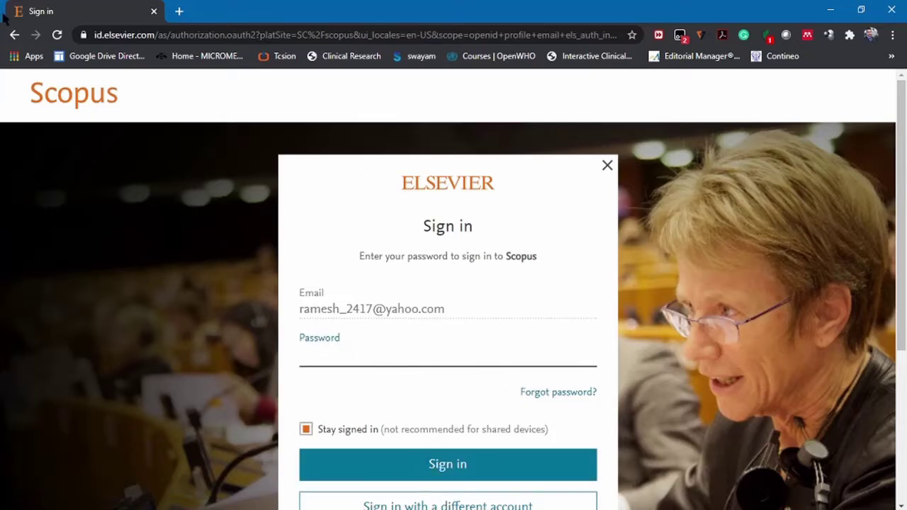
left_click(15, 35)
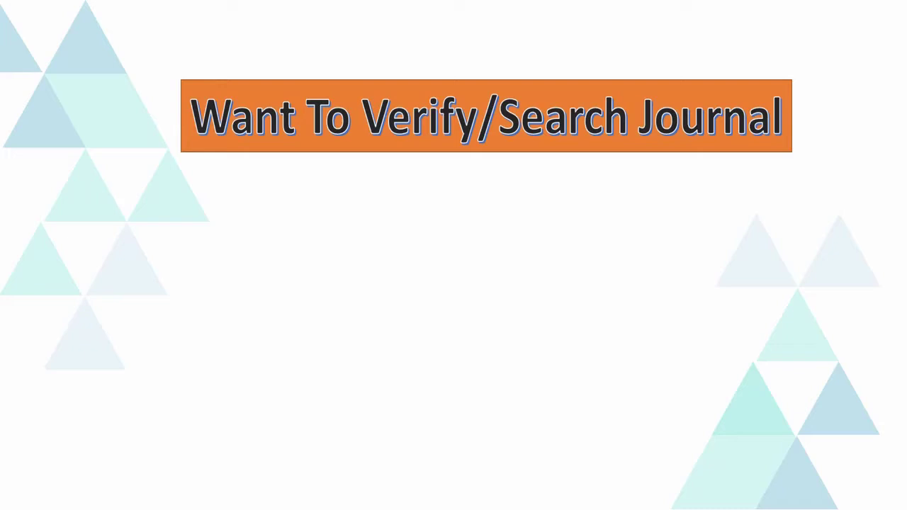
- Open the Sources page and look over the source list and its filter options
left_click(595, 101)
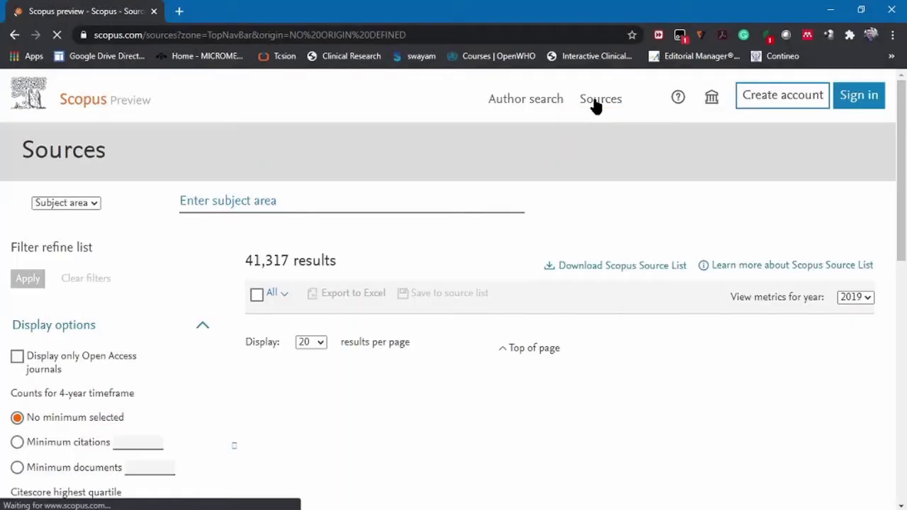
scroll(419, 272, "down", 2)
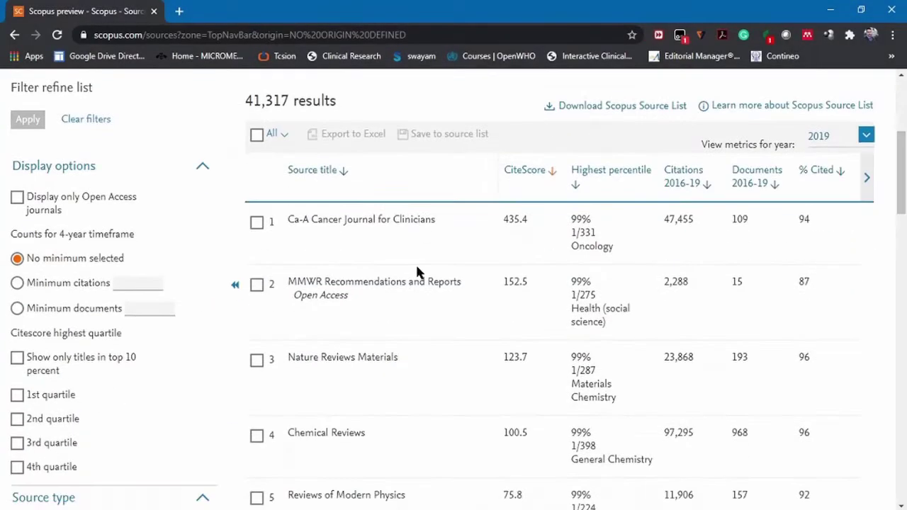
scroll(887, 199, "up", 2)
scroll(866, 189, "down", 3)
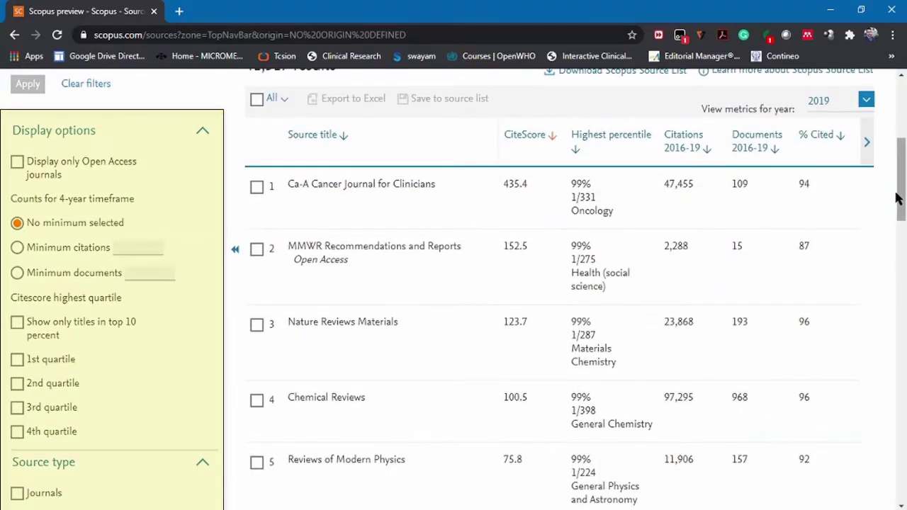
left_click_drag(900, 198, 903, 82)
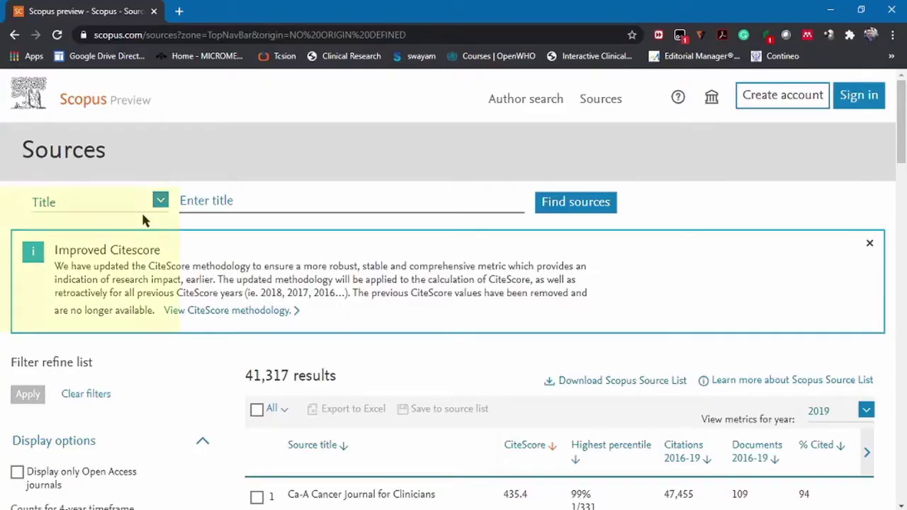
- Search the sources by title for Journal of Pharmacy Practice and Research
left_click(160, 202)
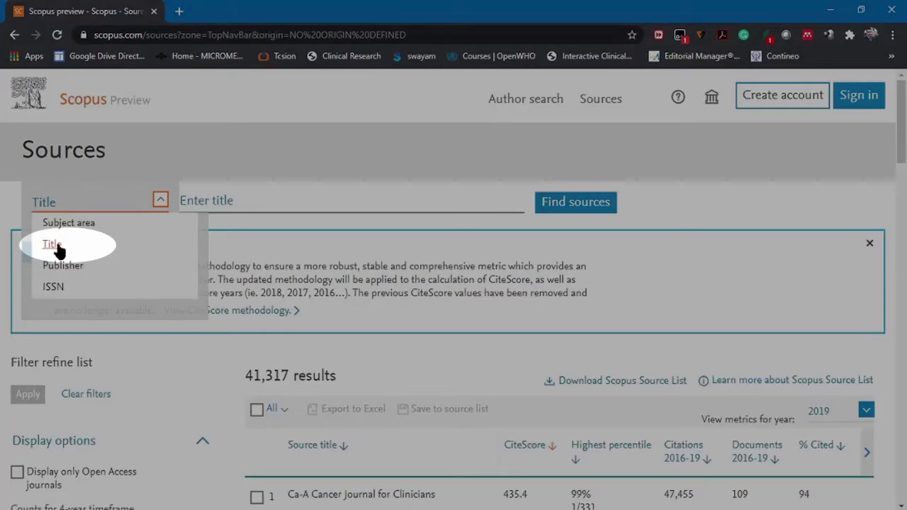
left_click(56, 245)
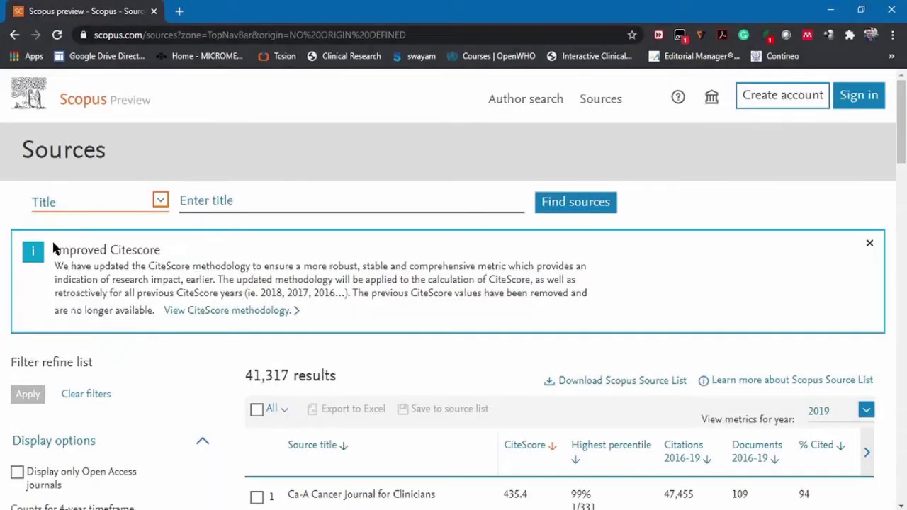
left_click(255, 206)
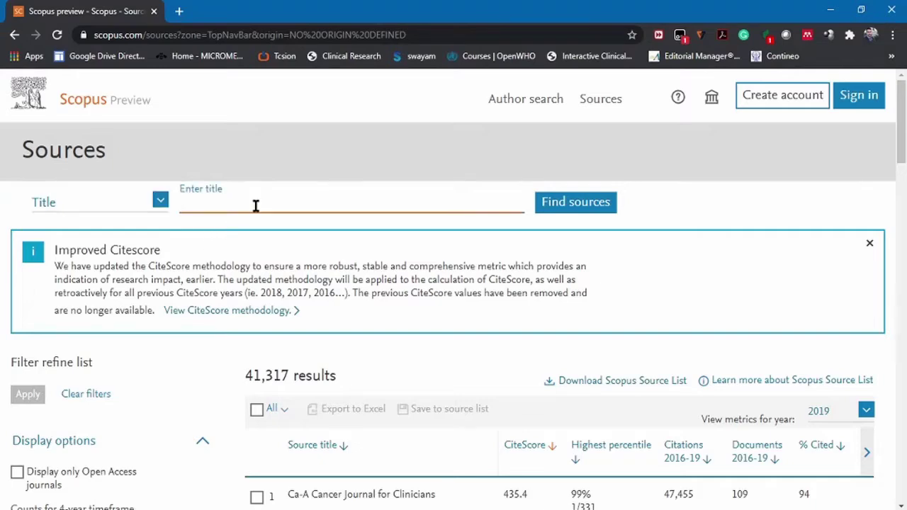
type("journal of pha")
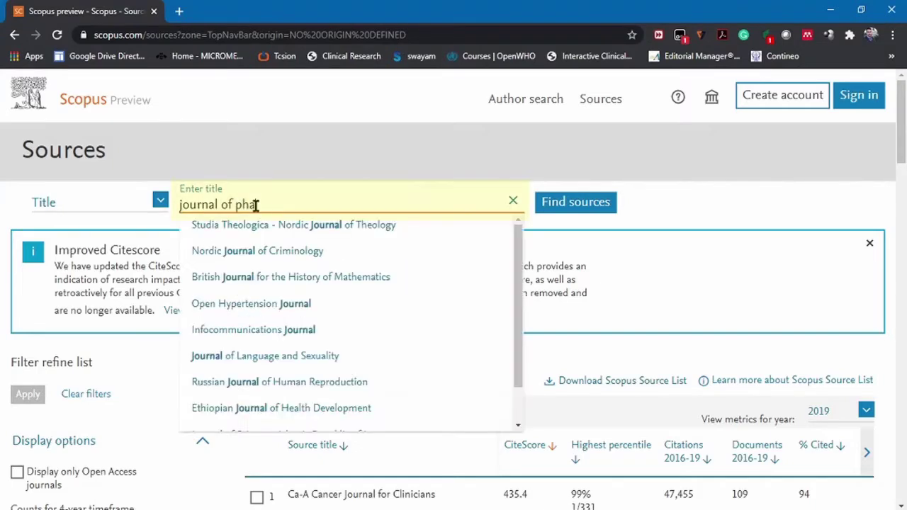
type("rmac")
left_click(283, 225)
left_click(560, 204)
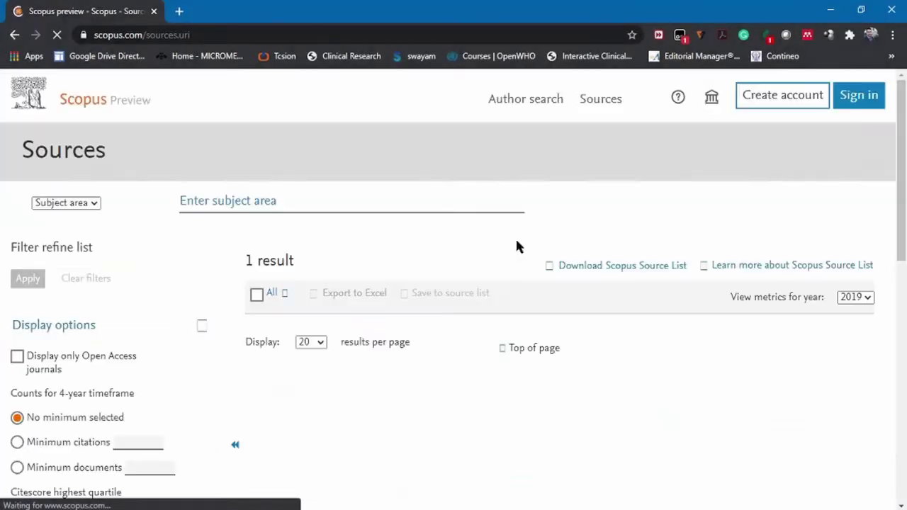
- Open the source details of Journal of Pharmacy Practice and Research and examine its coverage years, publisher and ISSN
scroll(905, 204, "down", 1)
scroll(904, 204, "down", 2)
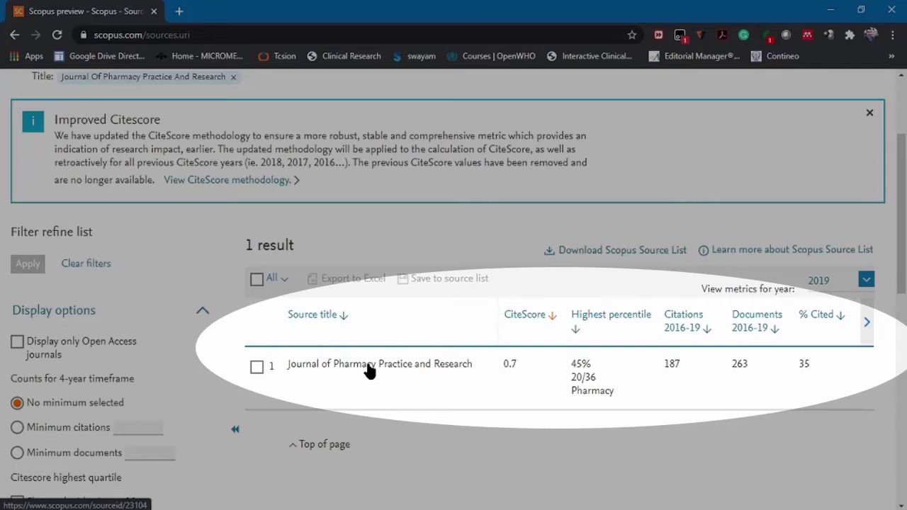
left_click(368, 372)
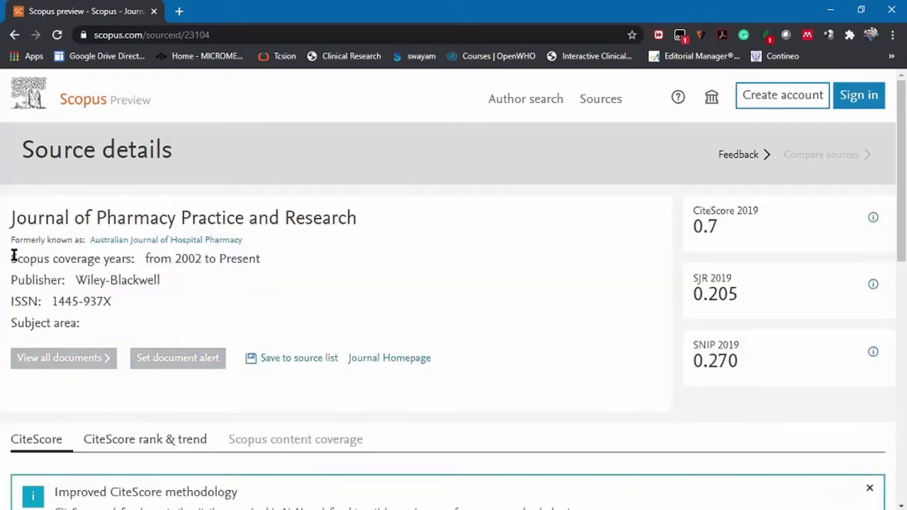
left_click_drag(13, 256, 261, 262)
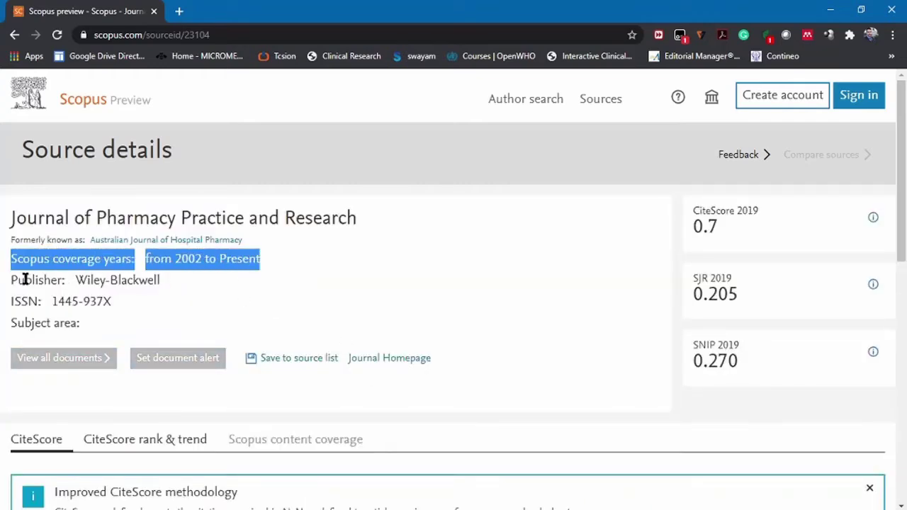
left_click_drag(13, 281, 168, 287)
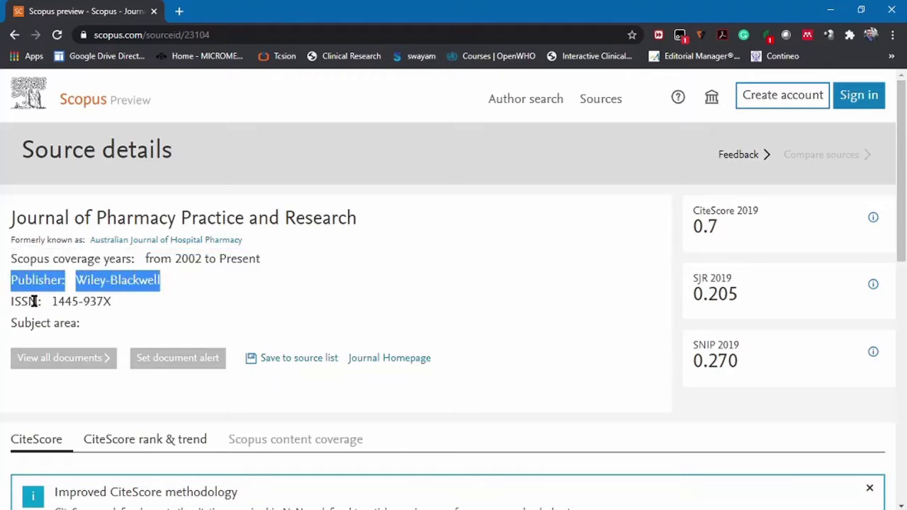
left_click_drag(10, 300, 120, 303)
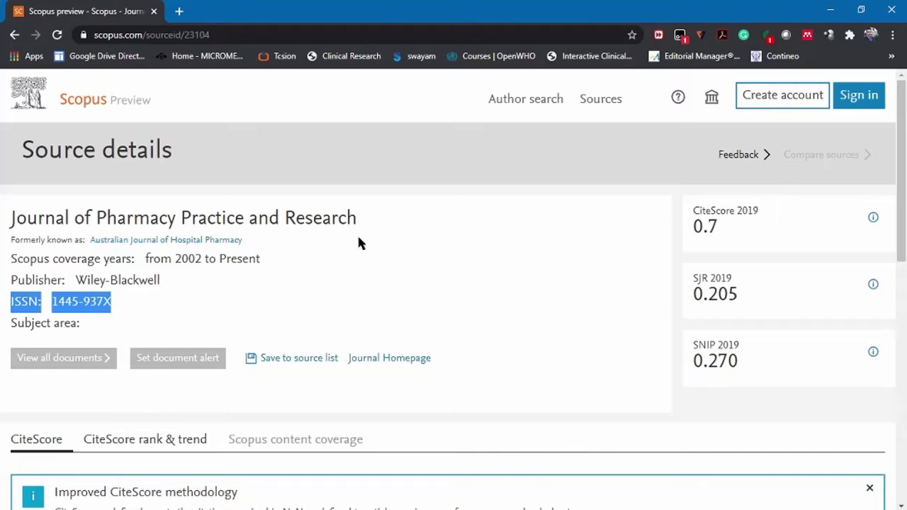
- Return to the source list and switch the search criterion to ISSN
left_click(14, 37)
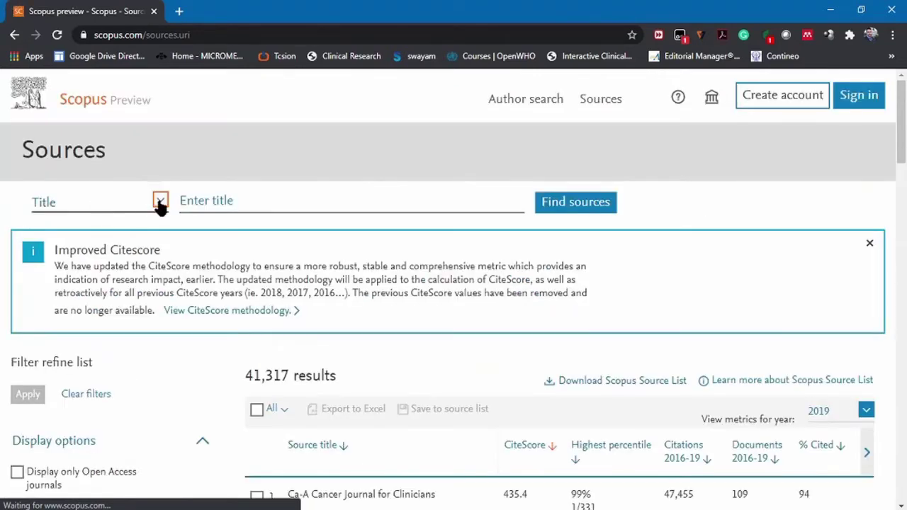
left_click(161, 201)
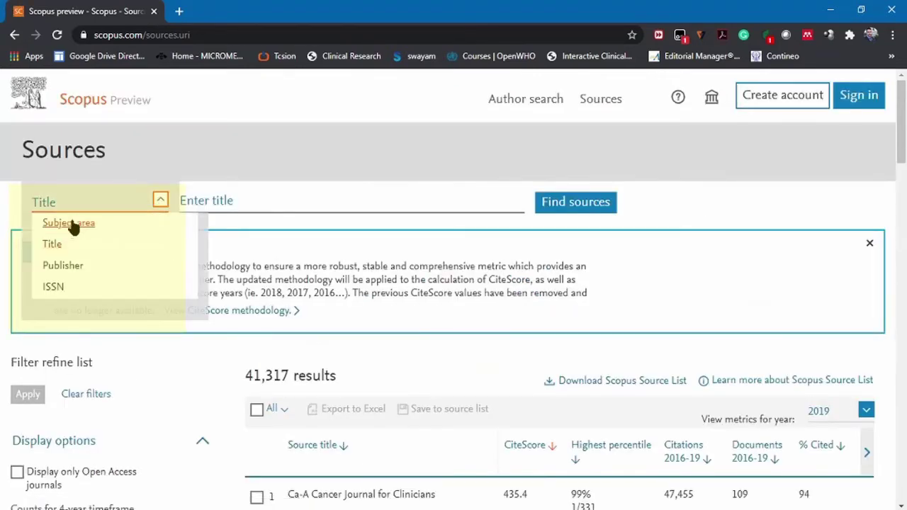
left_click(55, 286)
left_click(301, 202)
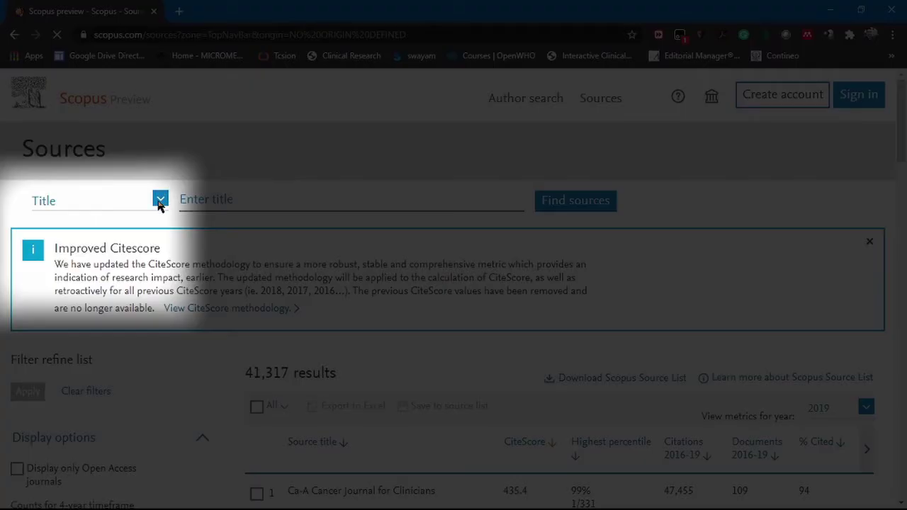
- Find sources by subject area, limiting the list to Pharmacy under Health Professions
left_click(160, 201)
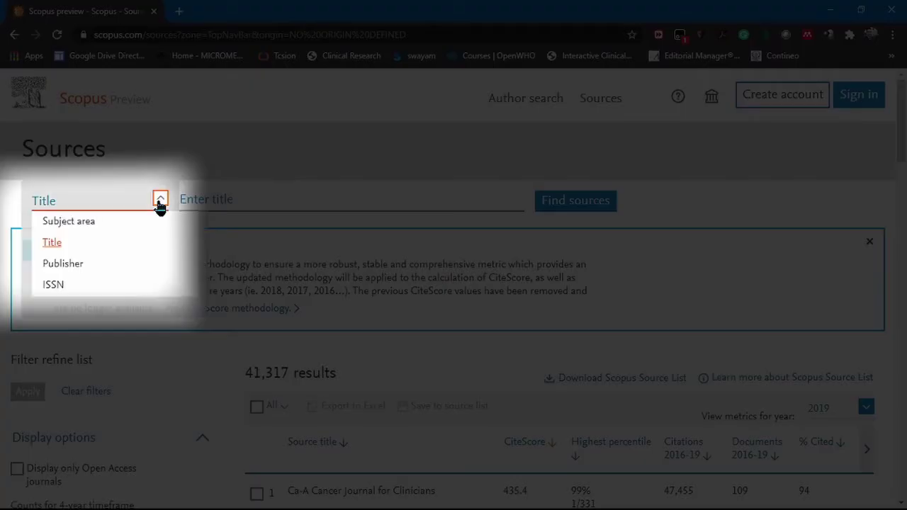
left_click(69, 221)
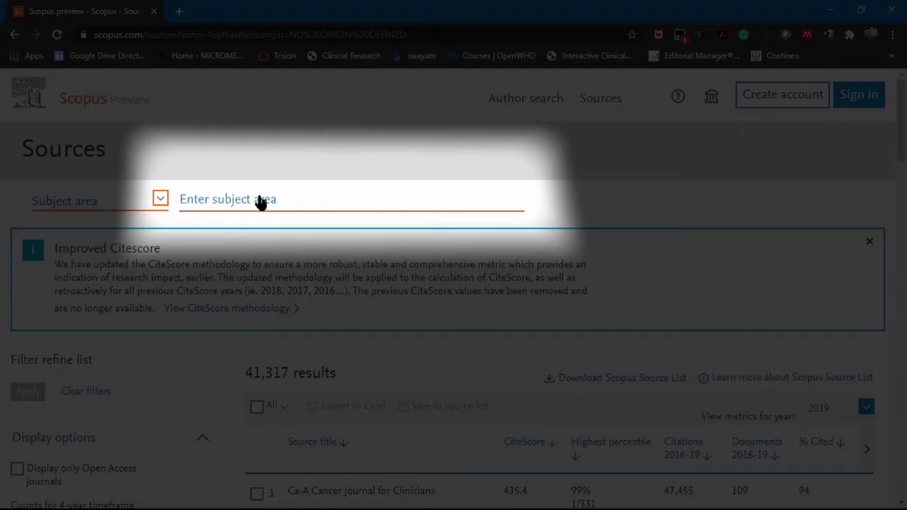
left_click(264, 202)
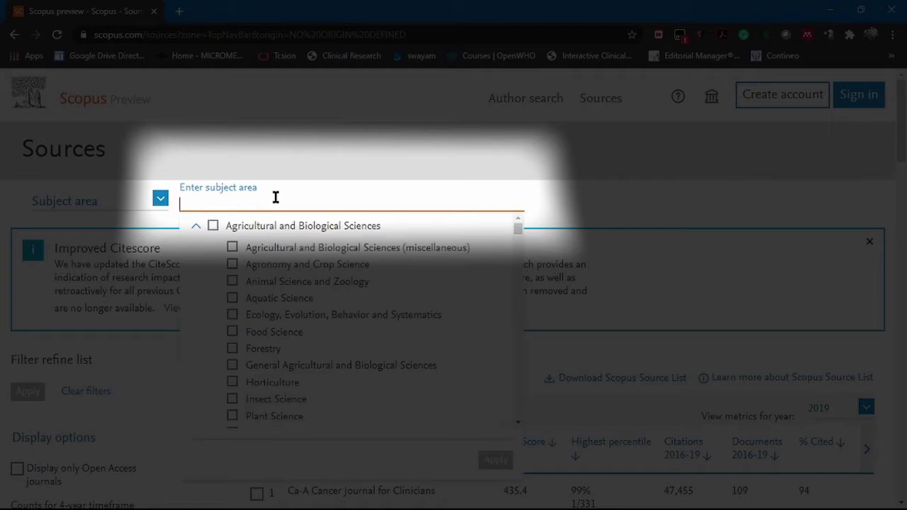
type("Pharmacy")
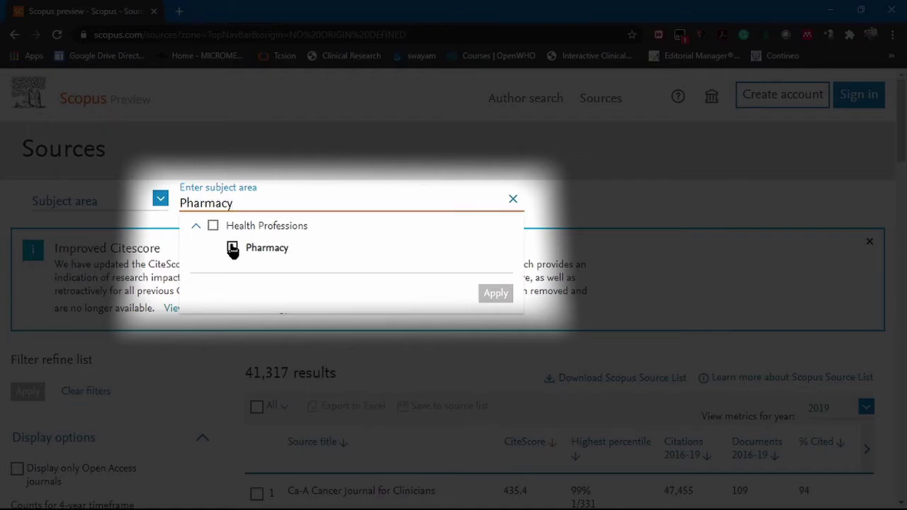
left_click(232, 248)
left_click(500, 303)
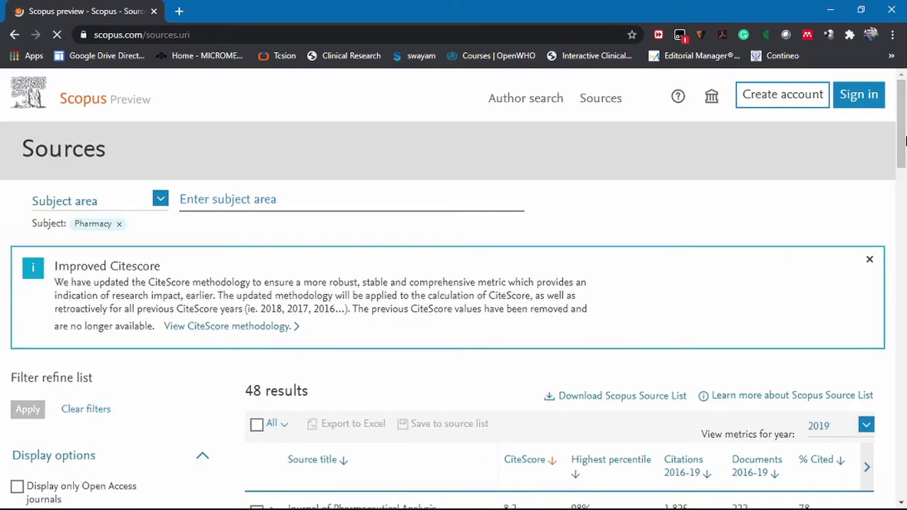
- Check the number of Pharmacy sources and restrict the list to the Journals source type
scroll(905, 142, "down", 2)
left_click_drag(241, 311, 318, 318)
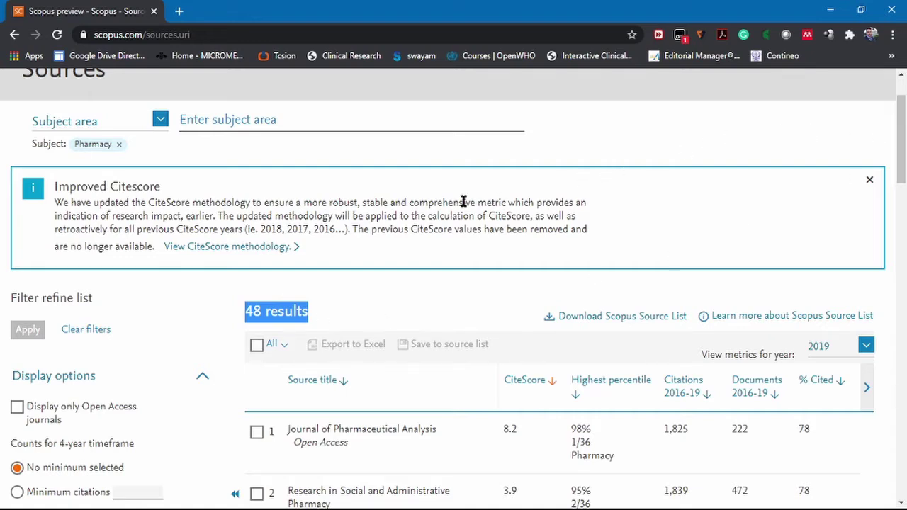
left_click(338, 314)
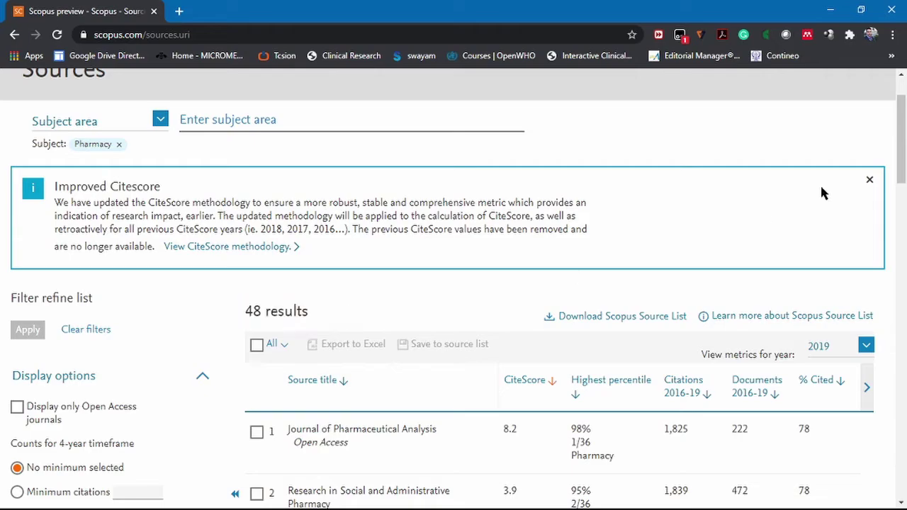
left_click_drag(901, 141, 901, 239)
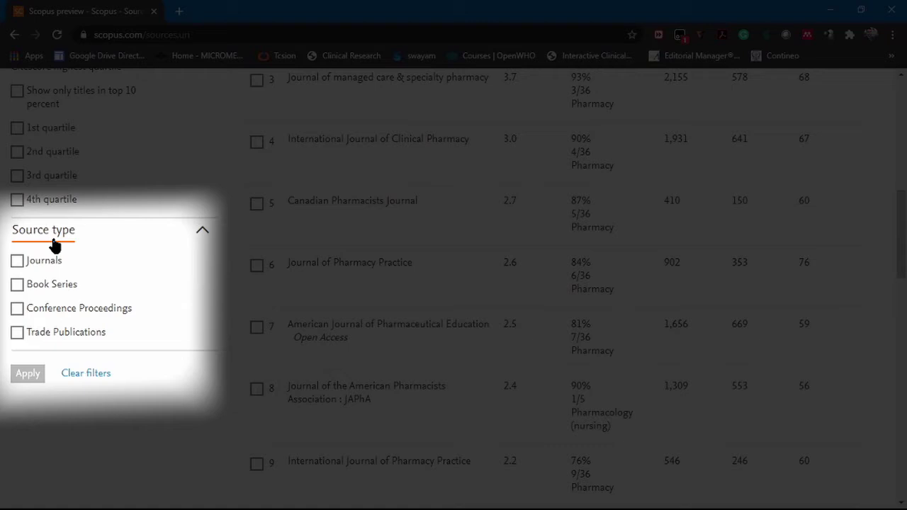
left_click(19, 261)
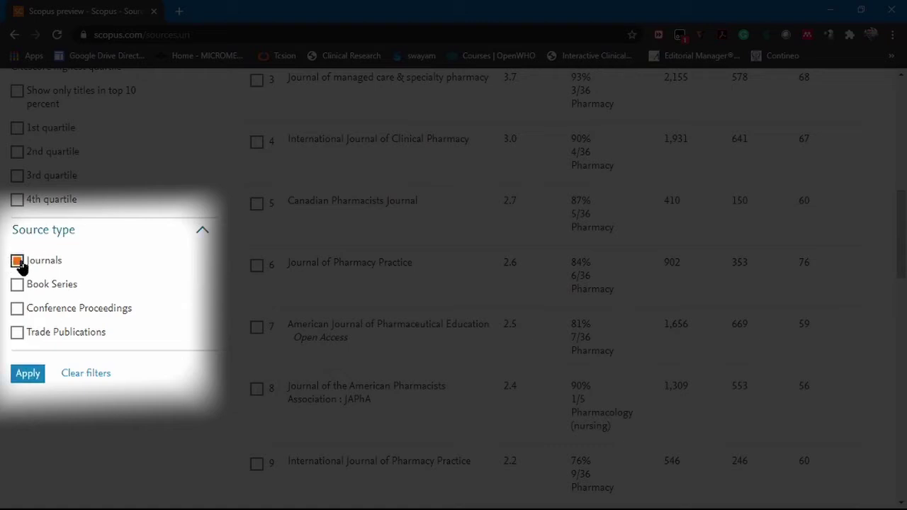
left_click(30, 375)
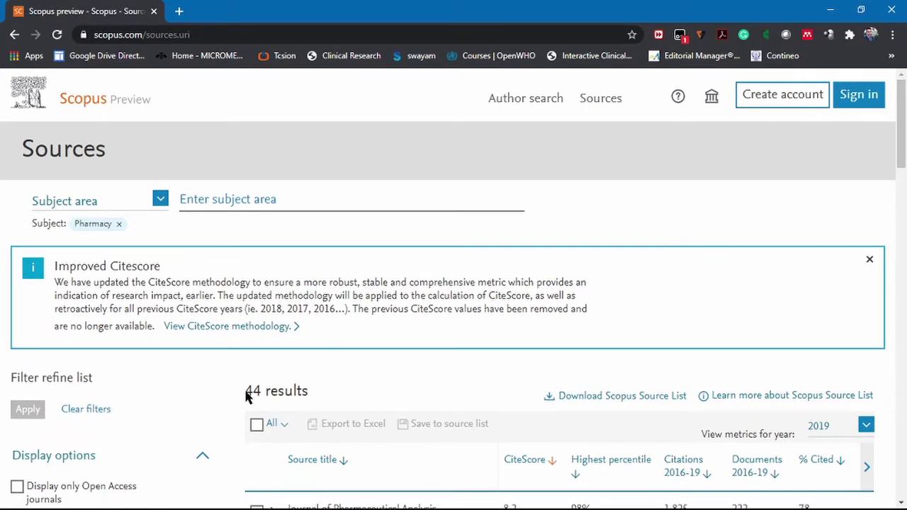
- Check the result count of the Pharmacy journals list and look over its first entries
left_click_drag(233, 396, 325, 400)
left_click(327, 400)
scroll(884, 174, "down", 4)
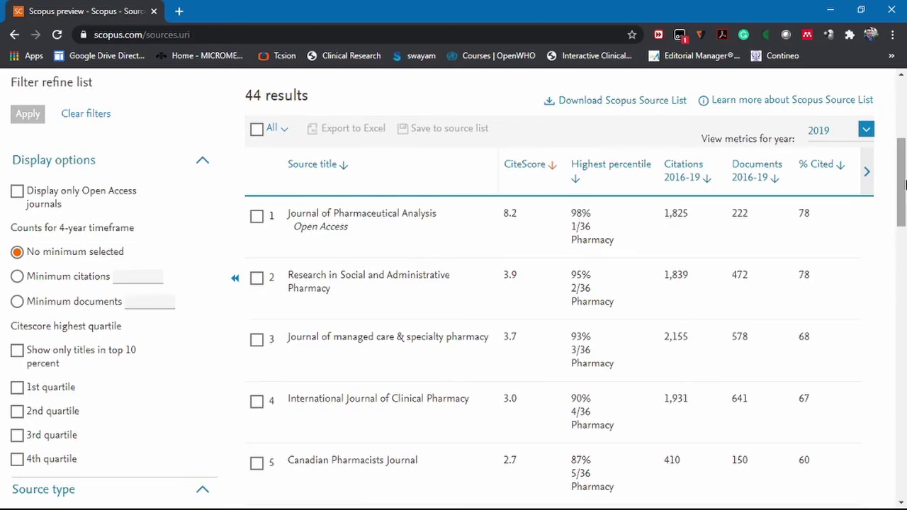
- Examine the CiteScore highest quartile filter options, from the 1st to the 4th quartile
left_click_drag(903, 184, 903, 202)
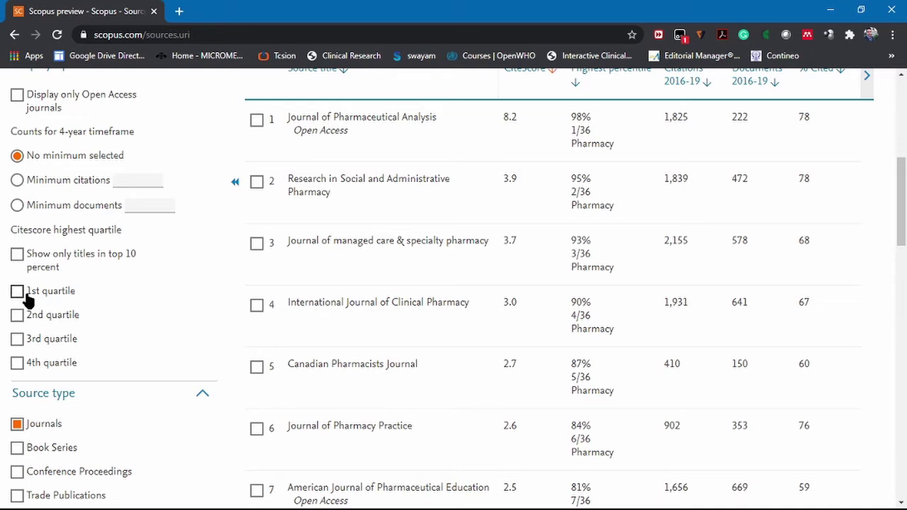
left_click_drag(25, 298, 80, 297)
left_click(27, 323)
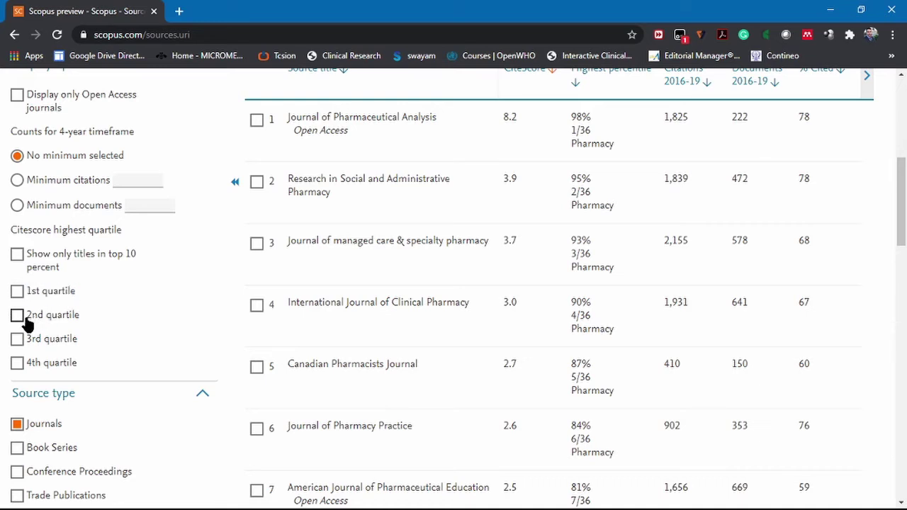
left_click_drag(27, 322, 91, 330)
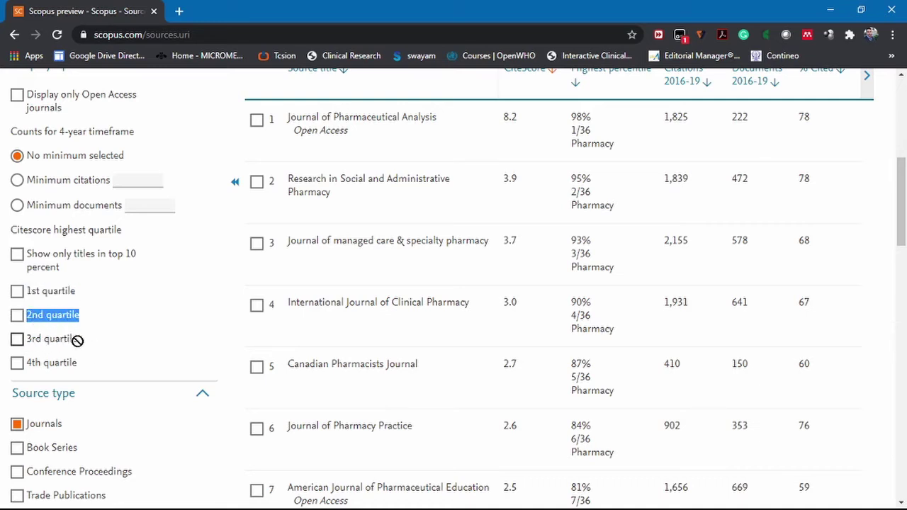
left_click_drag(32, 340, 80, 340)
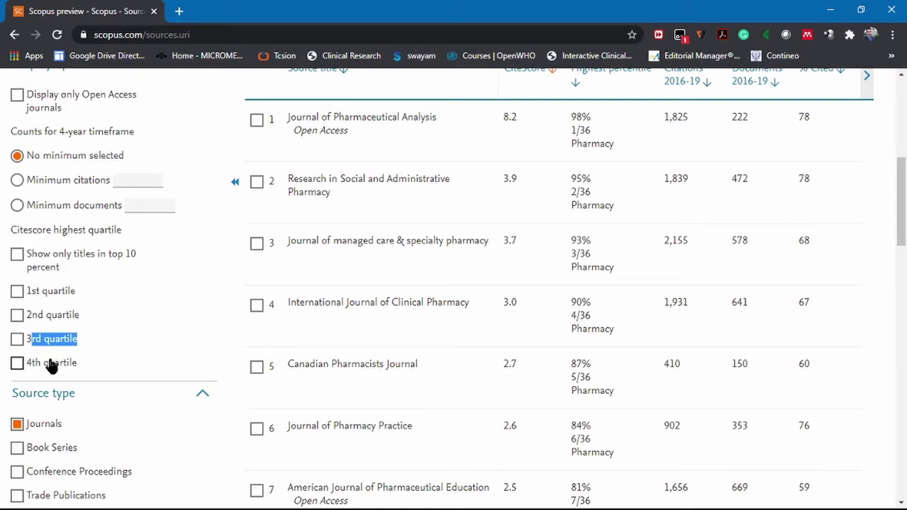
left_click_drag(30, 365, 85, 368)
left_click(81, 374)
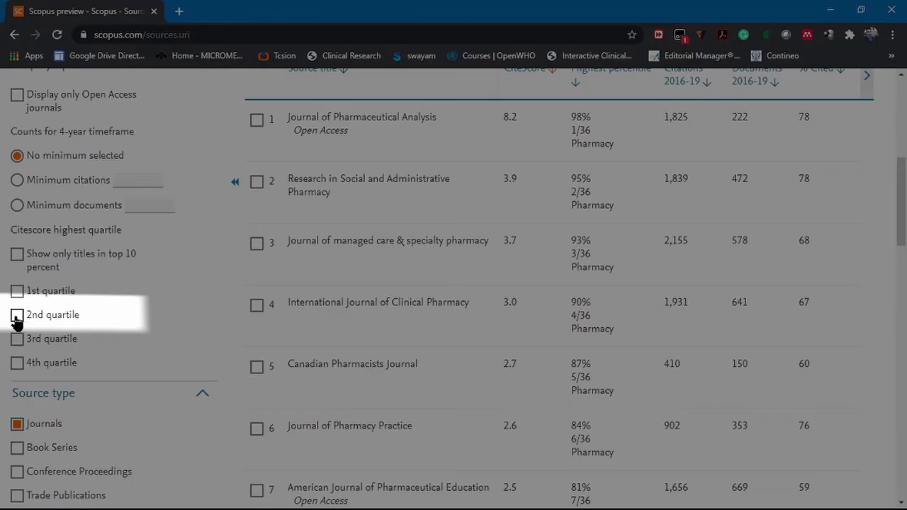
- Restrict the Pharmacy journals list to titles in the 2nd CiteScore quartile and apply the filter
left_click(16, 317)
left_click_drag(902, 236, 902, 294)
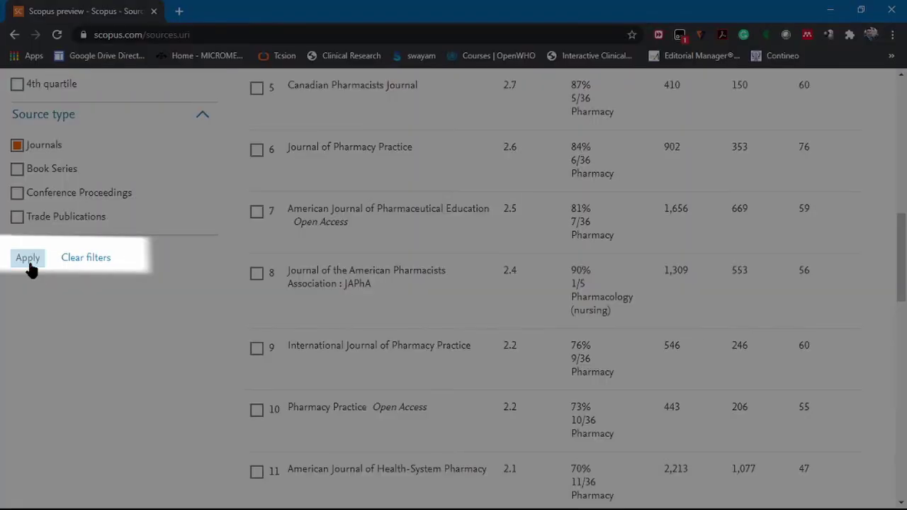
left_click(30, 265)
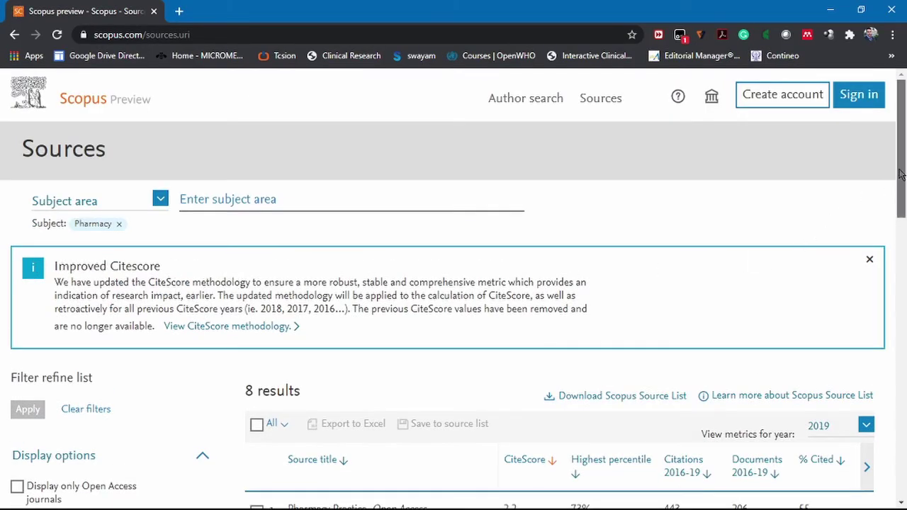
- Narrow the 2nd-quartile Pharmacy list to display only Open Access journals and apply the filter
left_click_drag(902, 192, 901, 207)
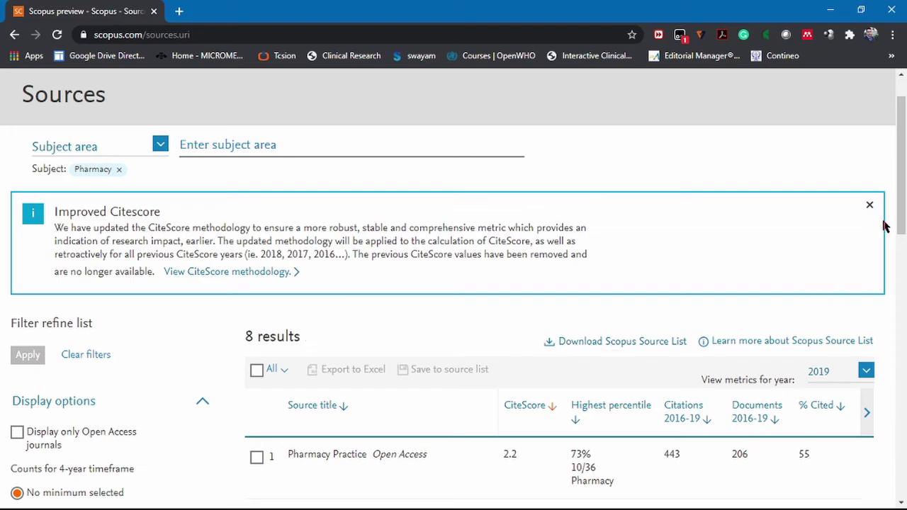
left_click_drag(902, 206, 902, 248)
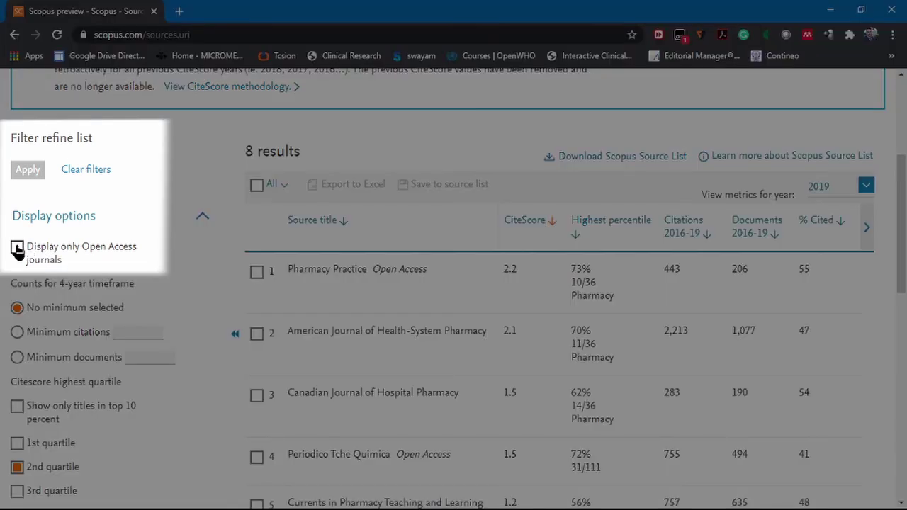
left_click(17, 248)
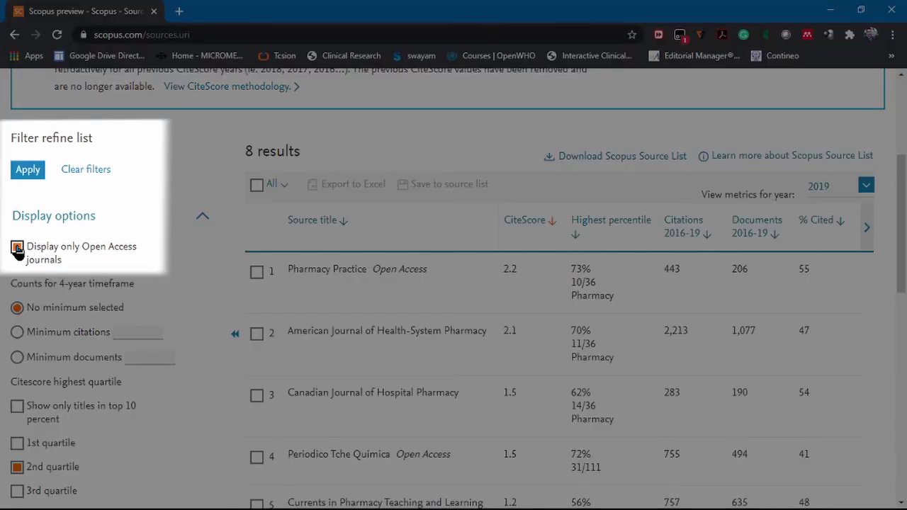
left_click(23, 172)
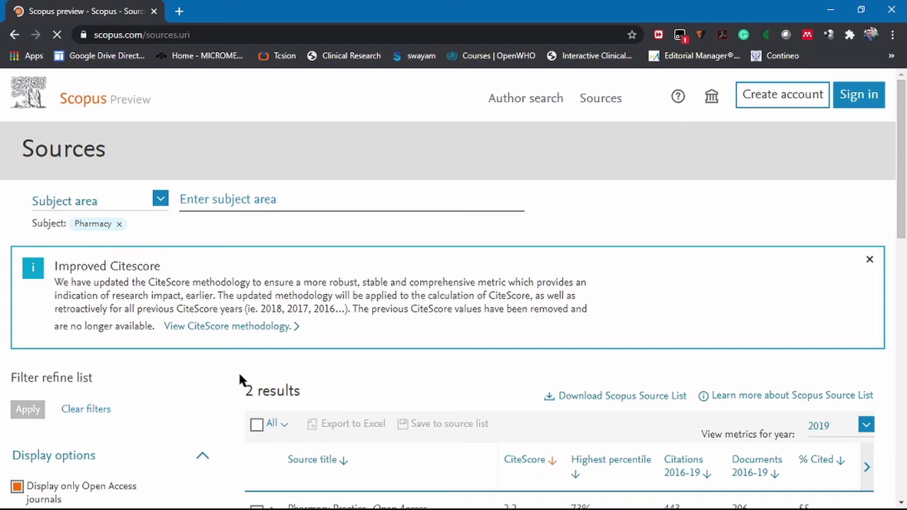
- Check the result count and the journals listed for the open access, 2nd-quartile Pharmacy filter
double_click(248, 390)
scroll(894, 210, "down", 3)
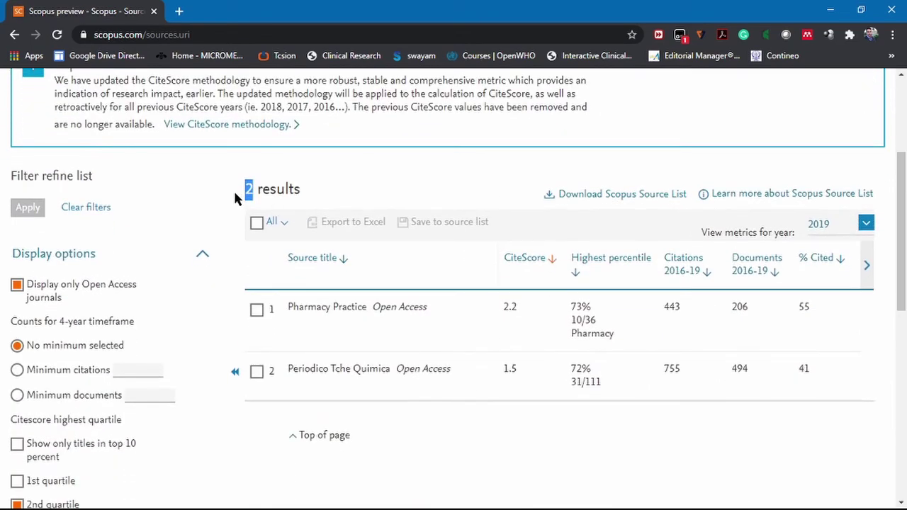
left_click_drag(236, 198, 333, 192)
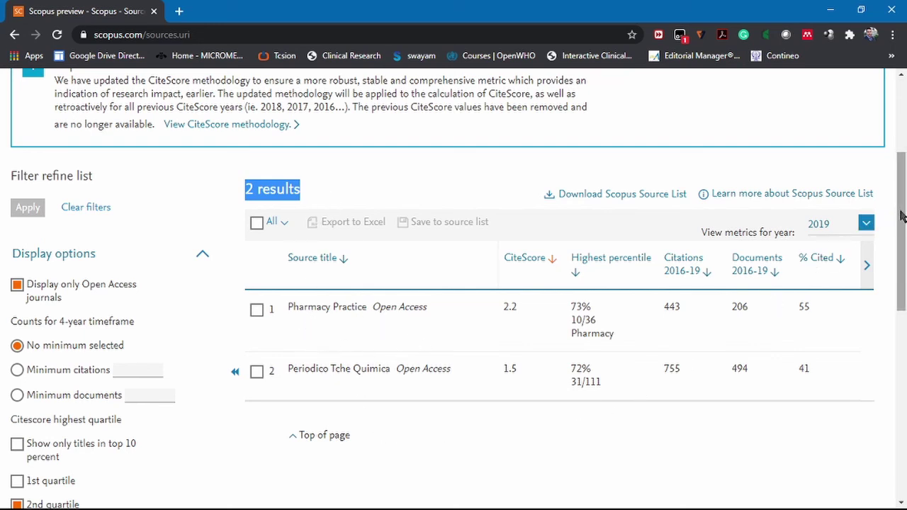
left_click_drag(902, 217, 901, 143)
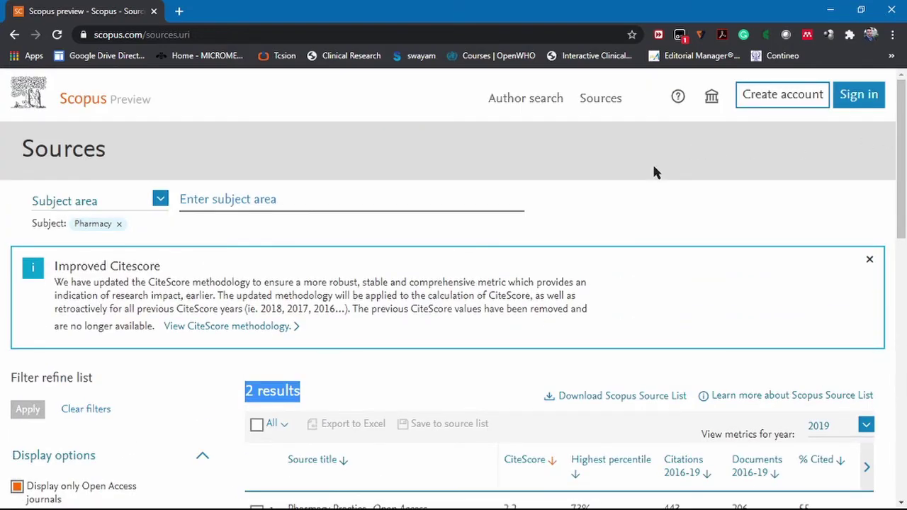